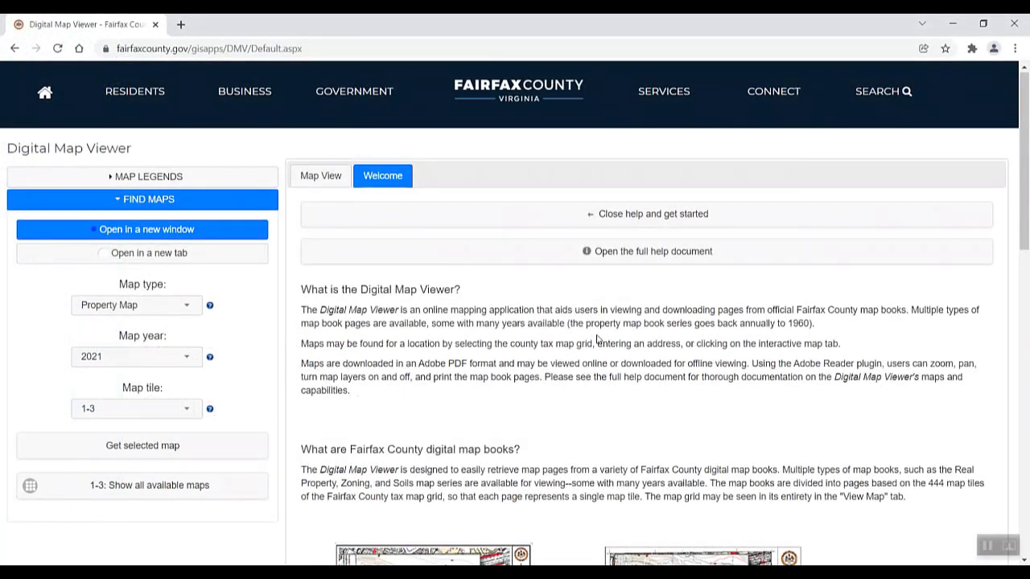
# Step: Show the county tax map grid and zoom in four levels toward tiles 58-1 and 58-2
pyautogui.click(329, 179)
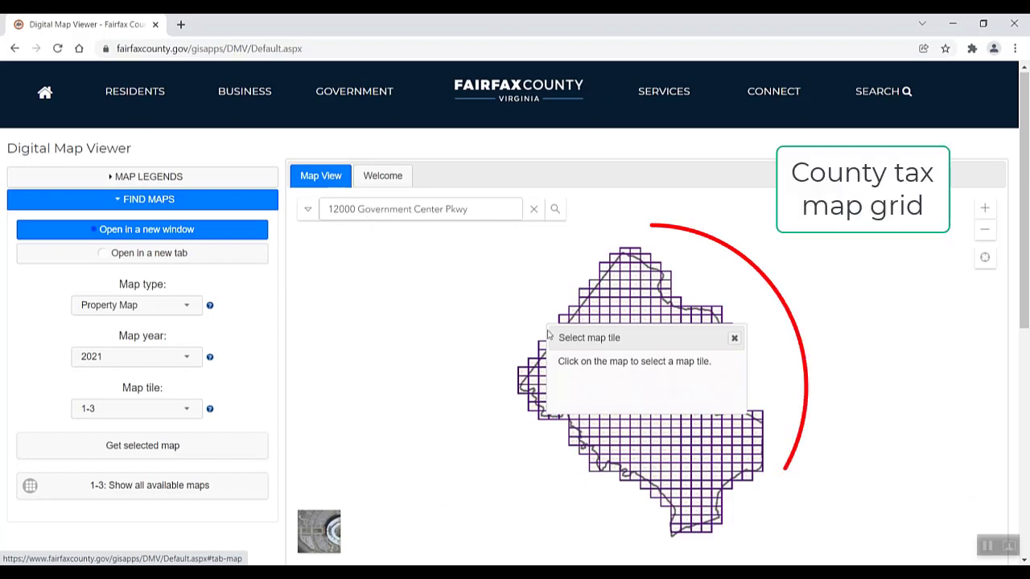
pyautogui.click(736, 339)
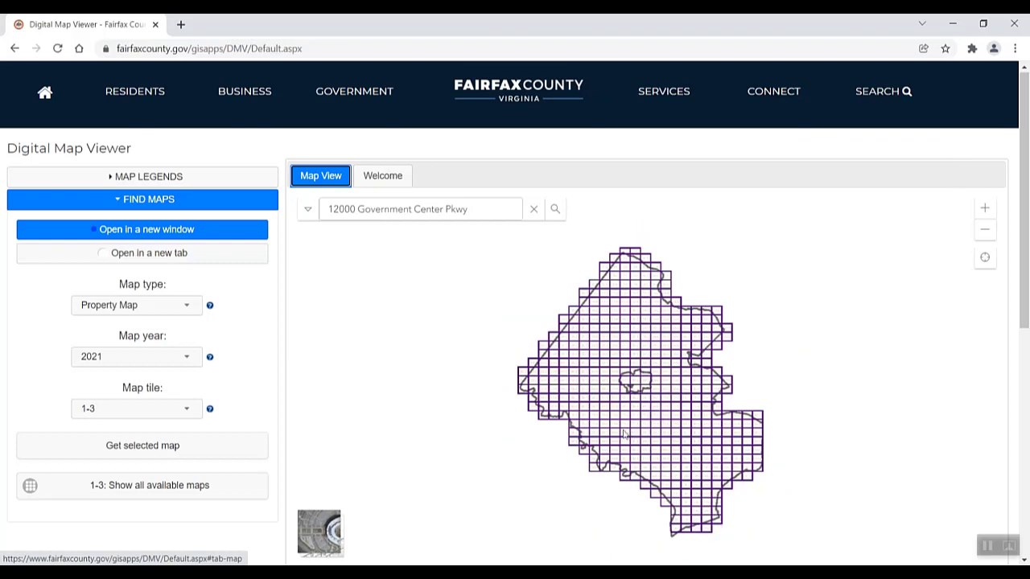
pyautogui.click(985, 212)
pyautogui.click(985, 211)
pyautogui.click(983, 208)
pyautogui.click(985, 215)
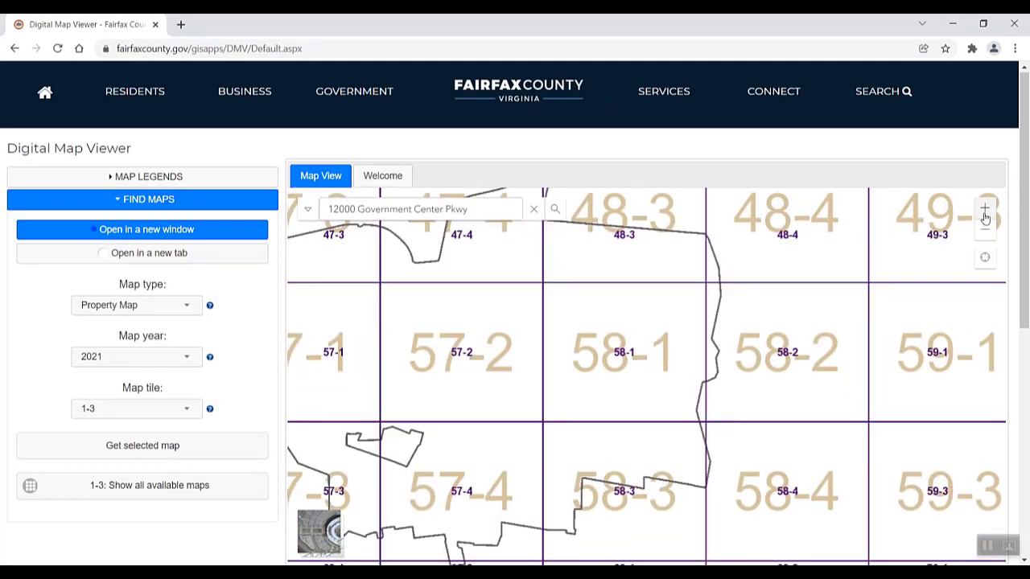
# Step: Zoom in one more level and pan to centre tile 58-2 near Mantua Hills
pyautogui.click(985, 217)
pyautogui.moveTo(920, 322); pyautogui.dragTo(648, 387)
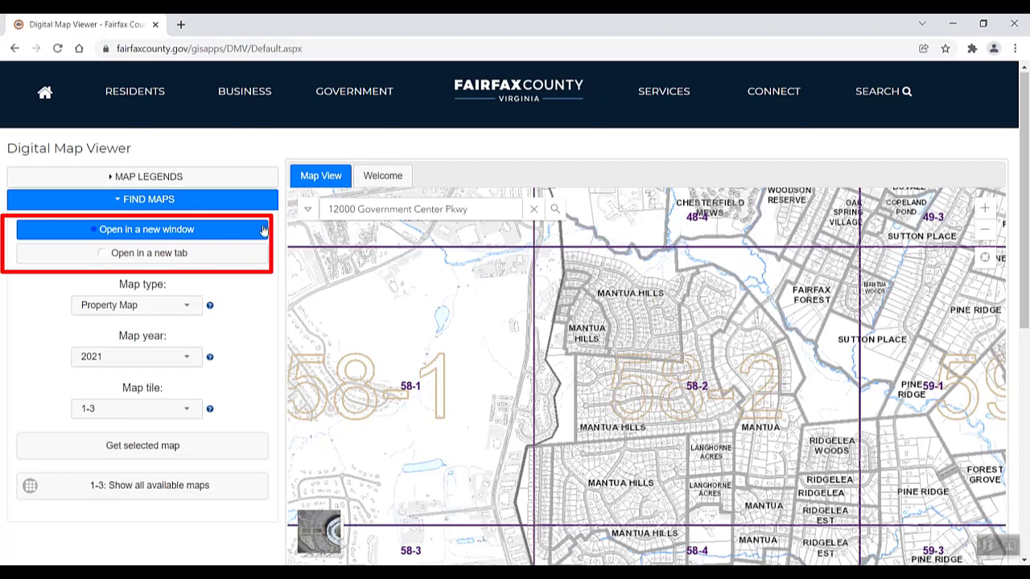
# Step: Open the Current Contour Map for tile 7-4 in a new tab, then return to Map View
pyautogui.click(248, 256)
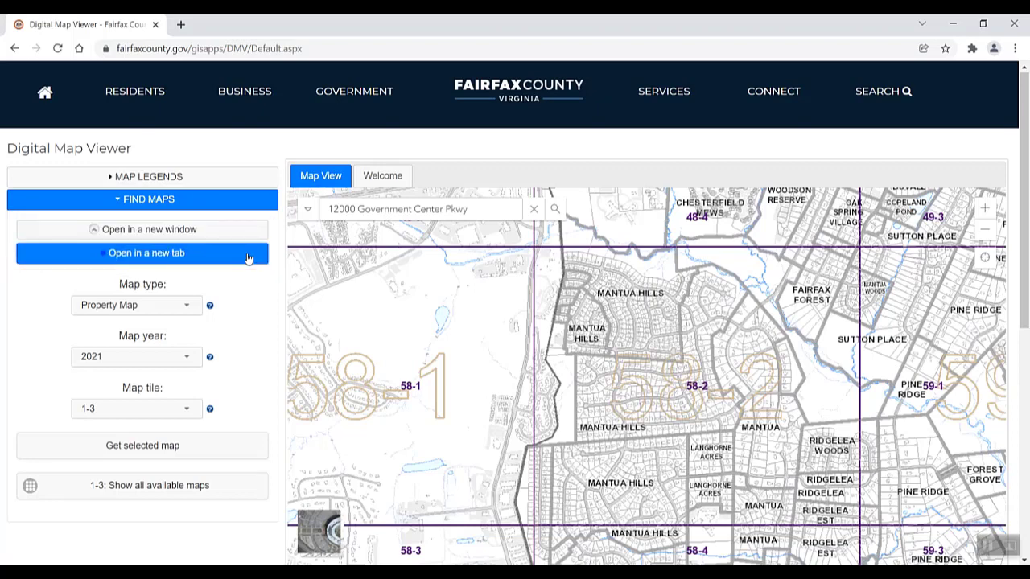
pyautogui.click(194, 307)
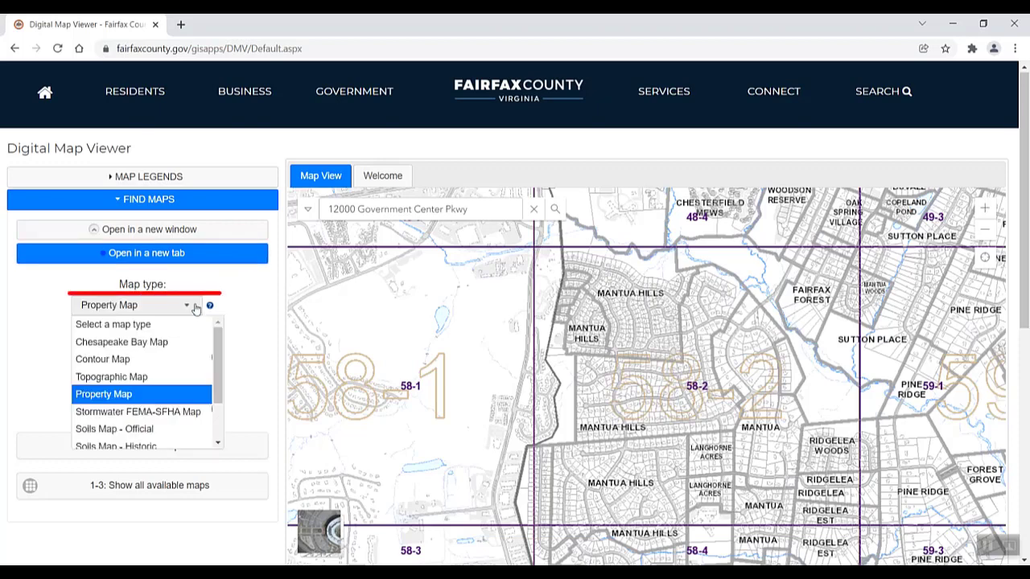
pyautogui.click(153, 359)
pyautogui.click(154, 360)
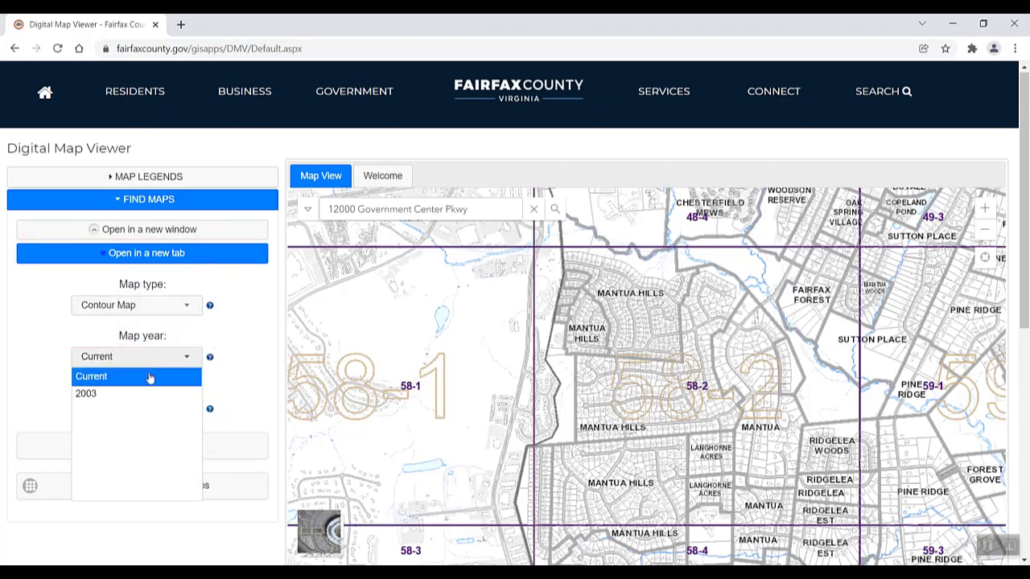
pyautogui.click(150, 376)
pyautogui.click(175, 410)
pyautogui.scroll(-8, 137, 515)
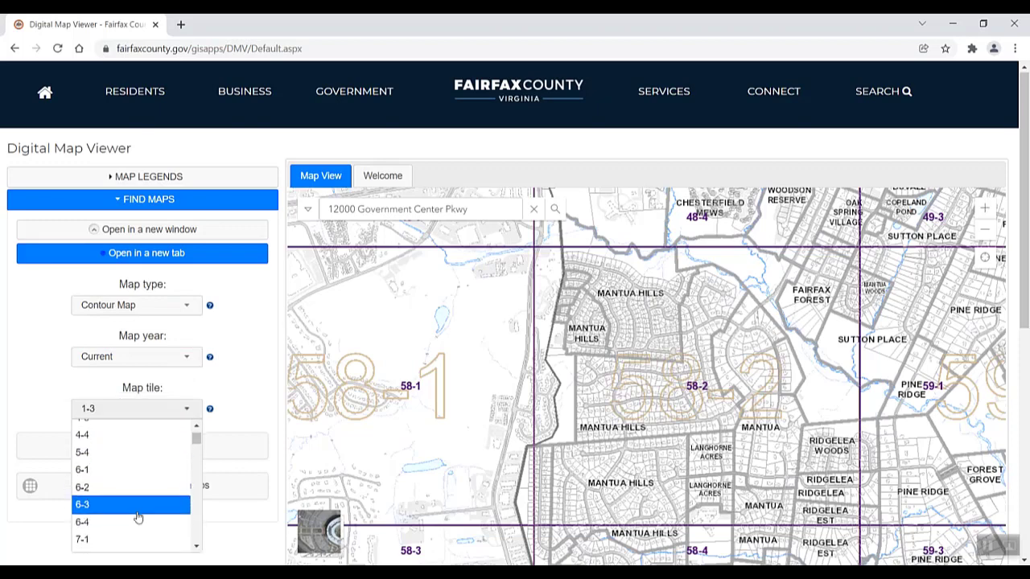
pyautogui.click(127, 458)
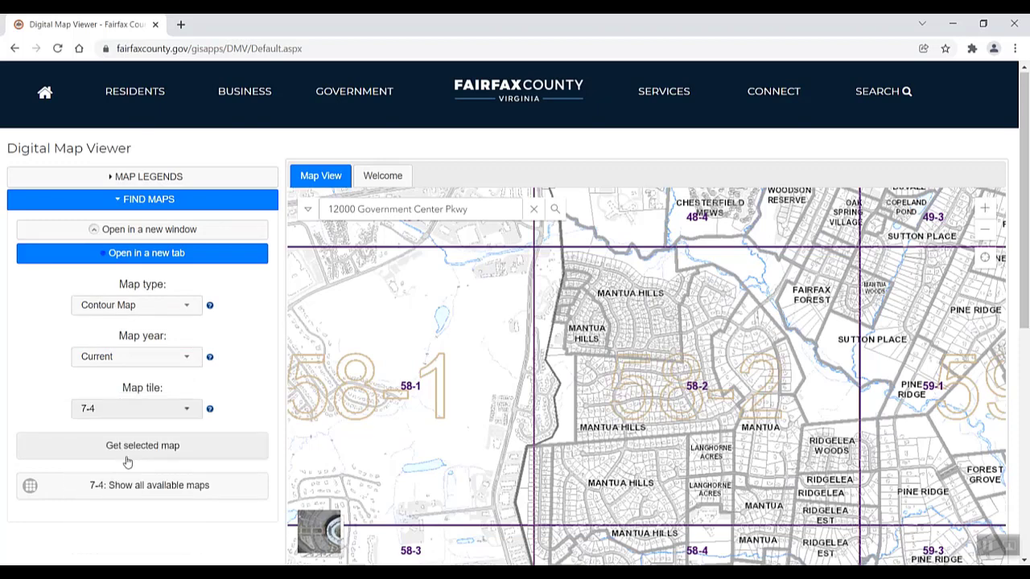
pyautogui.click(127, 448)
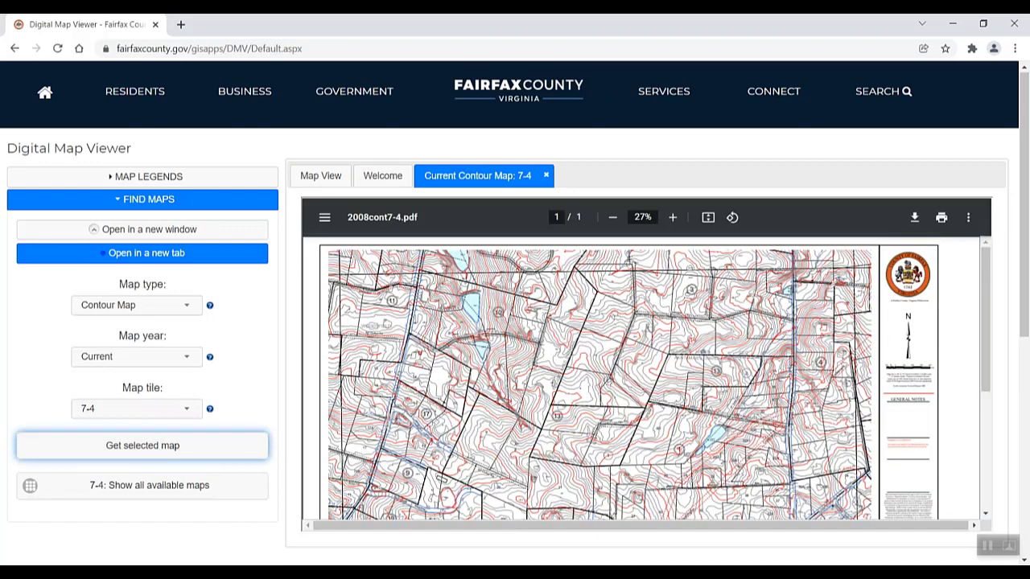
pyautogui.scroll(-3, 776, 402)
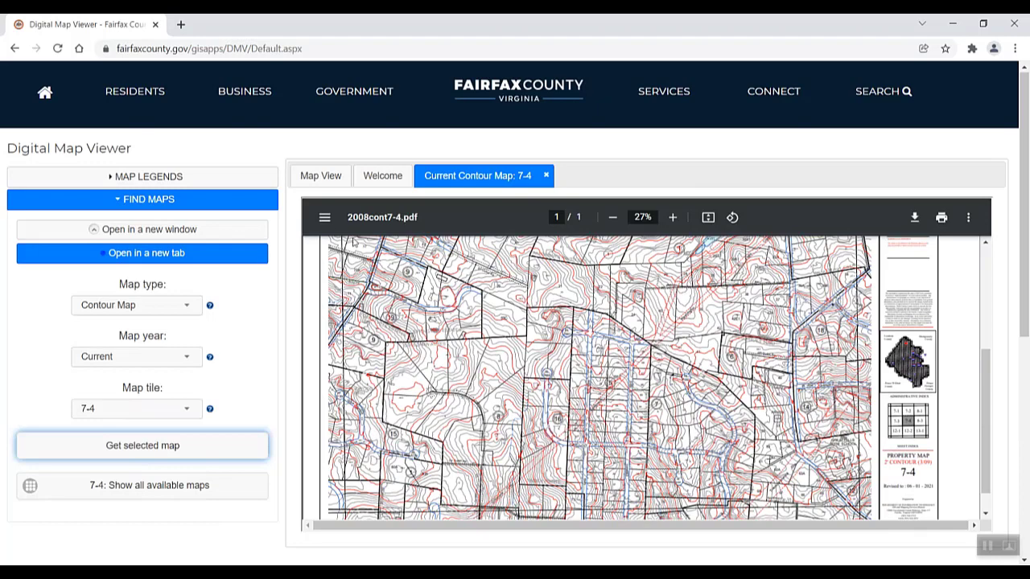
pyautogui.click(321, 176)
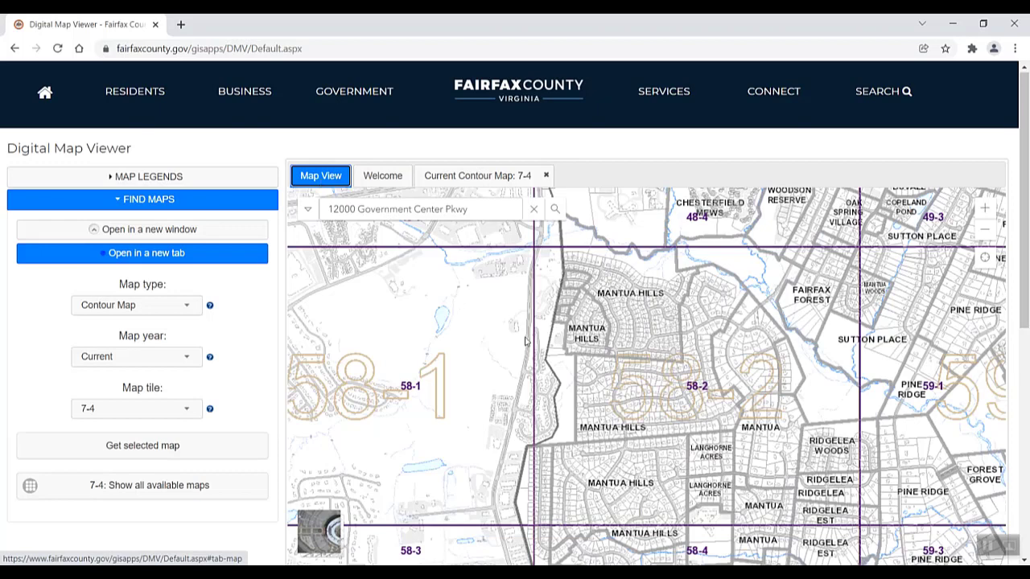
# Step: Replace the address search with the Fair Oaks Shopping Center address and select its suggestion
pyautogui.click(496, 208)
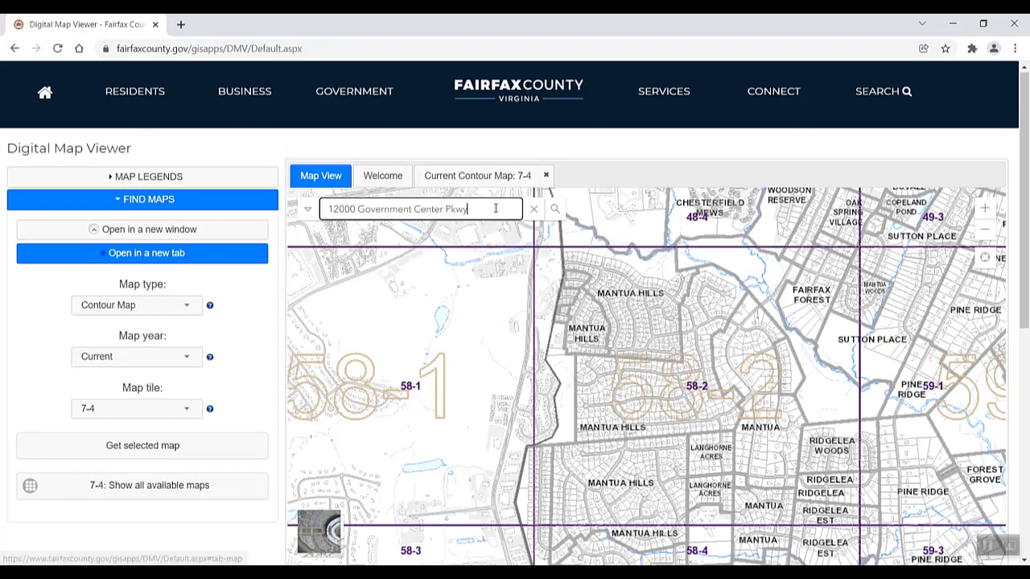
pyautogui.click(533, 209)
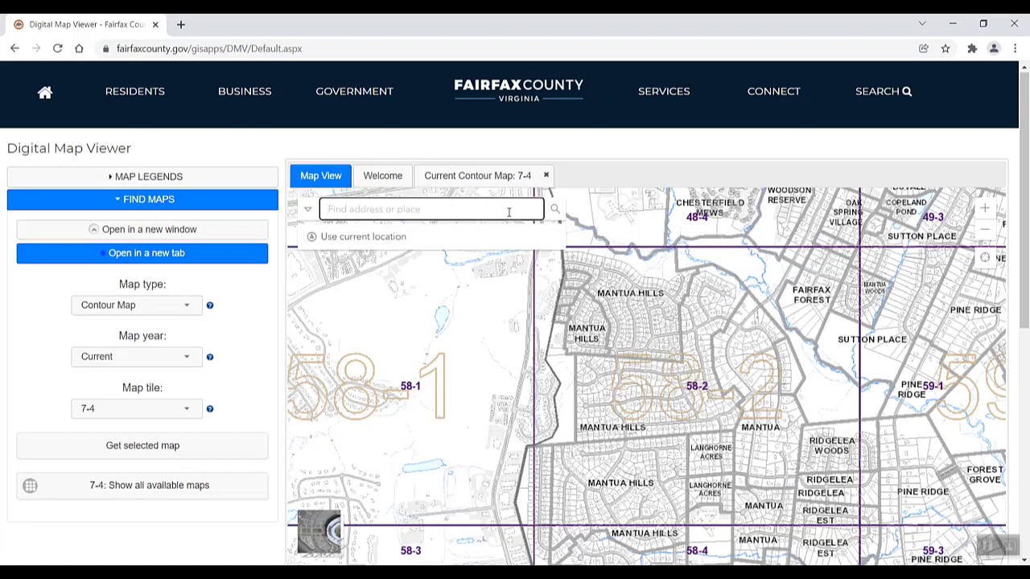
pyautogui.write('117')
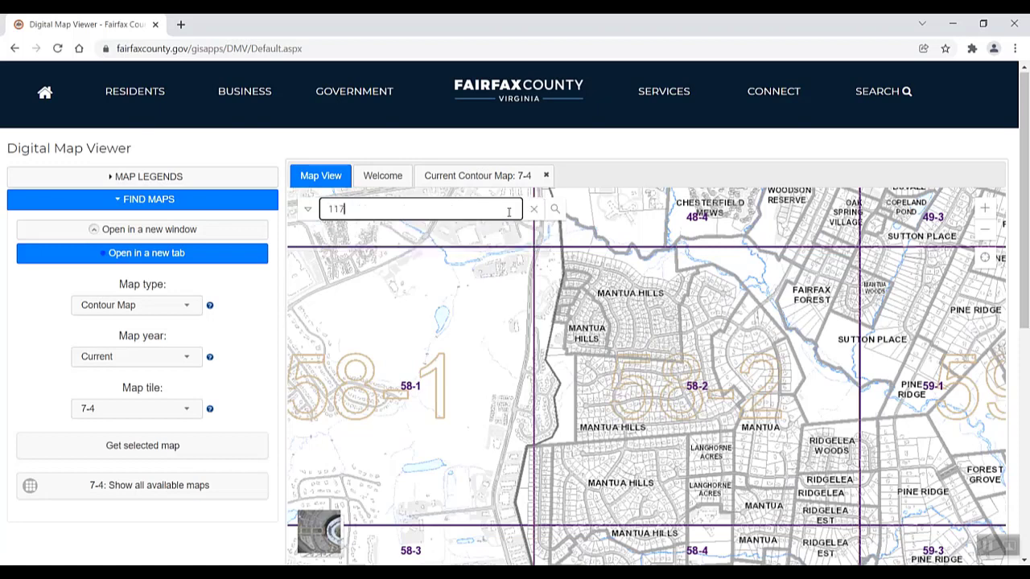
pyautogui.write('50 fair c')
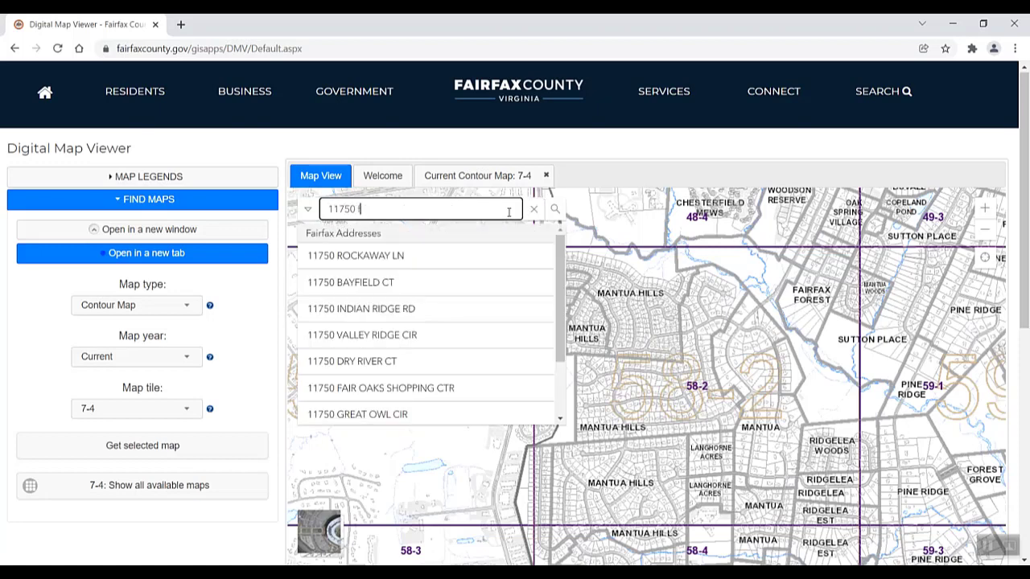
pyautogui.press('BackSpace')
pyautogui.write('oa')
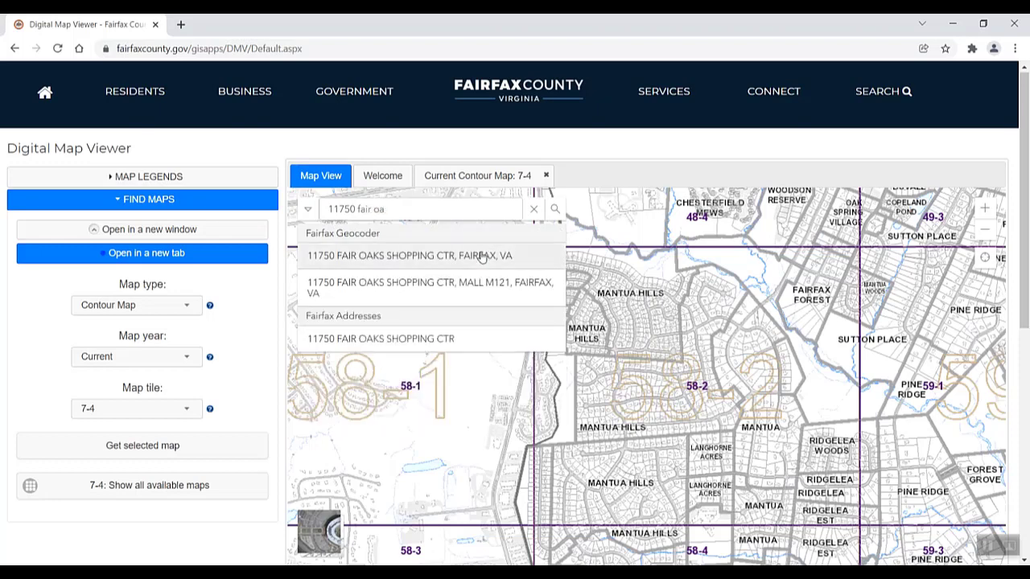
pyautogui.click(493, 255)
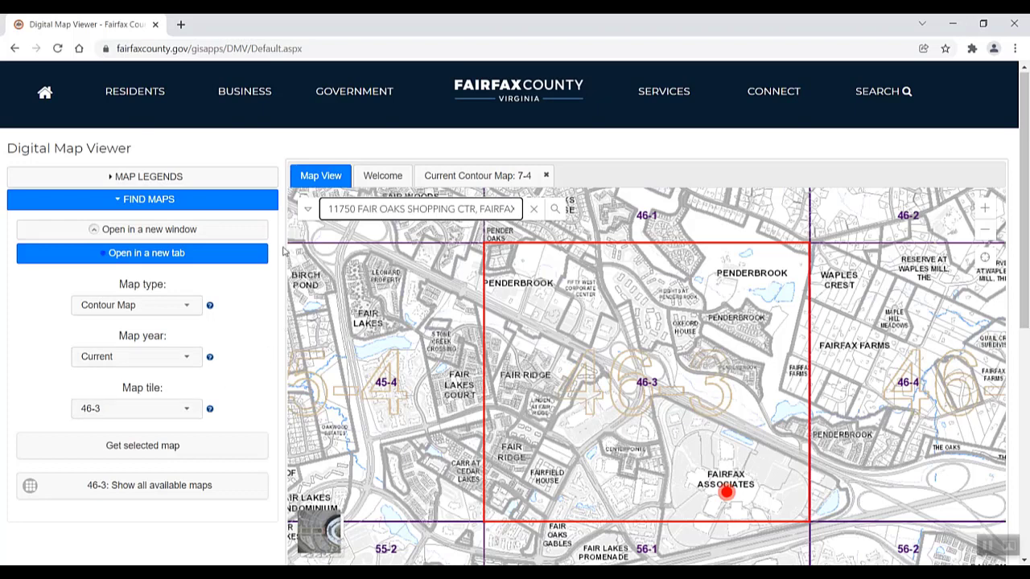
# Step: Fetch the 2009 Zoning Map for tile 46-3 in a new window, then close it
pyautogui.click(258, 230)
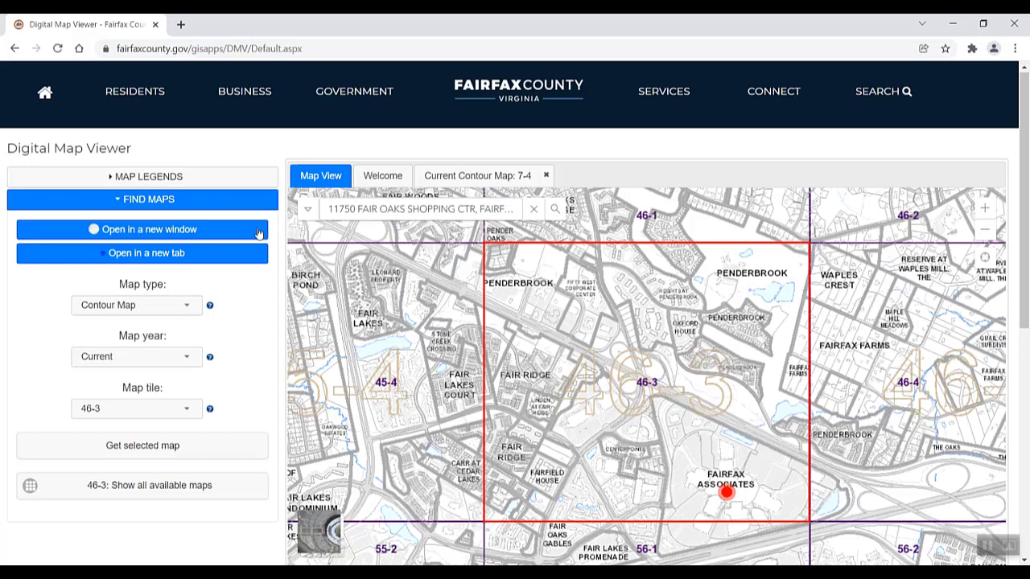
pyautogui.click(195, 307)
pyautogui.scroll(-2, 172, 368)
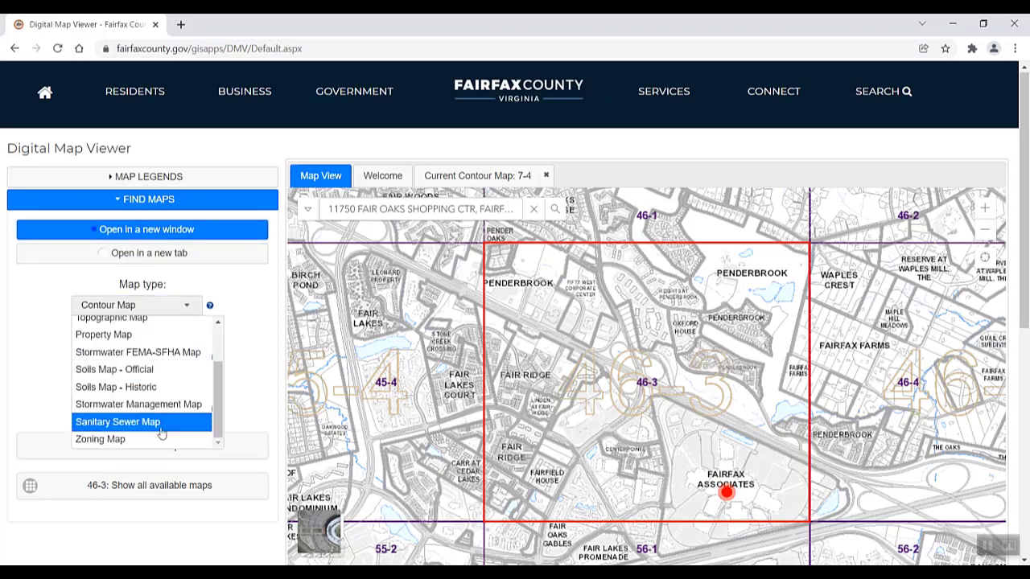
pyautogui.click(153, 438)
pyautogui.click(150, 355)
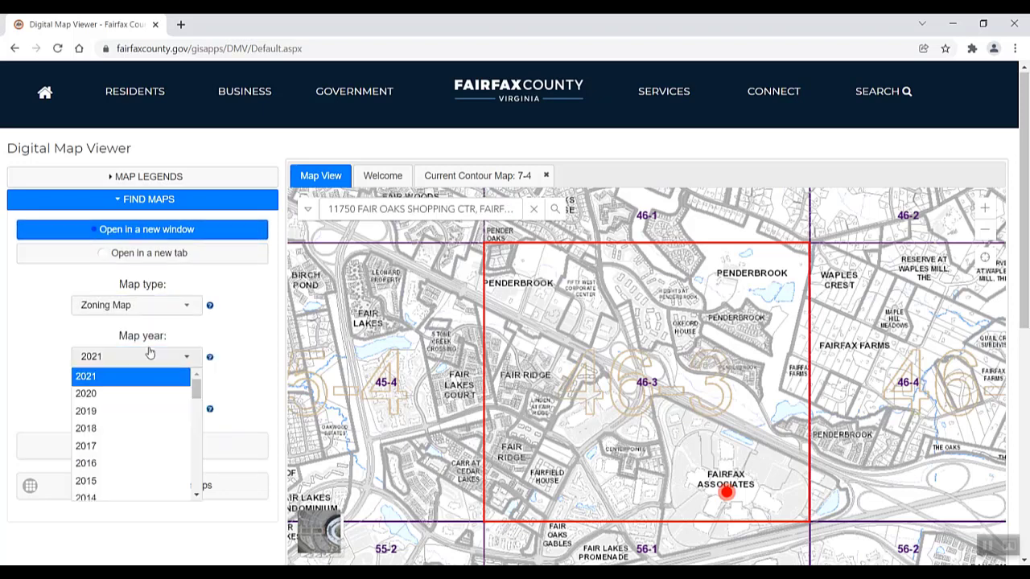
pyautogui.scroll(-3, 120, 450)
pyautogui.click(121, 454)
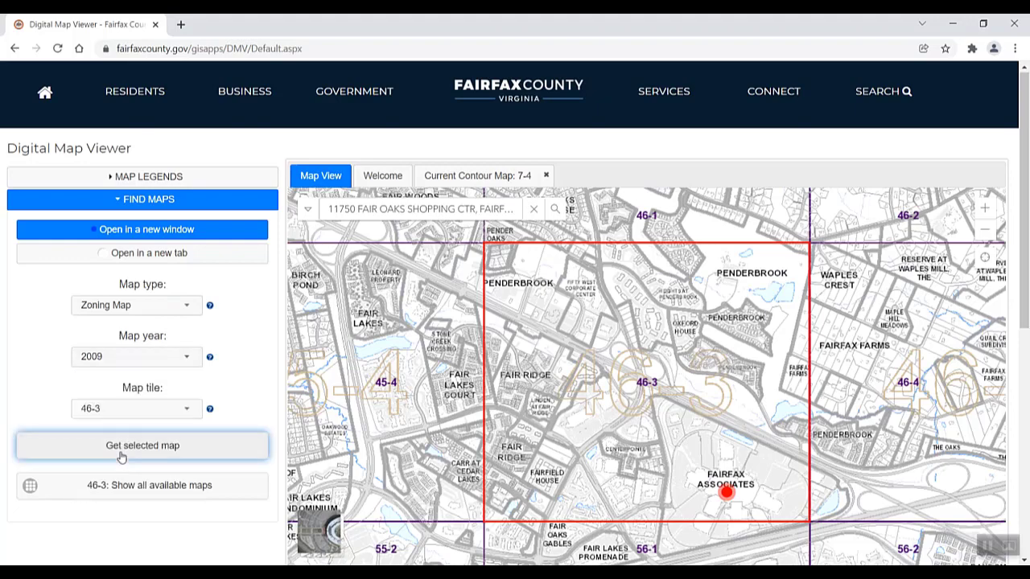
pyautogui.click(121, 450)
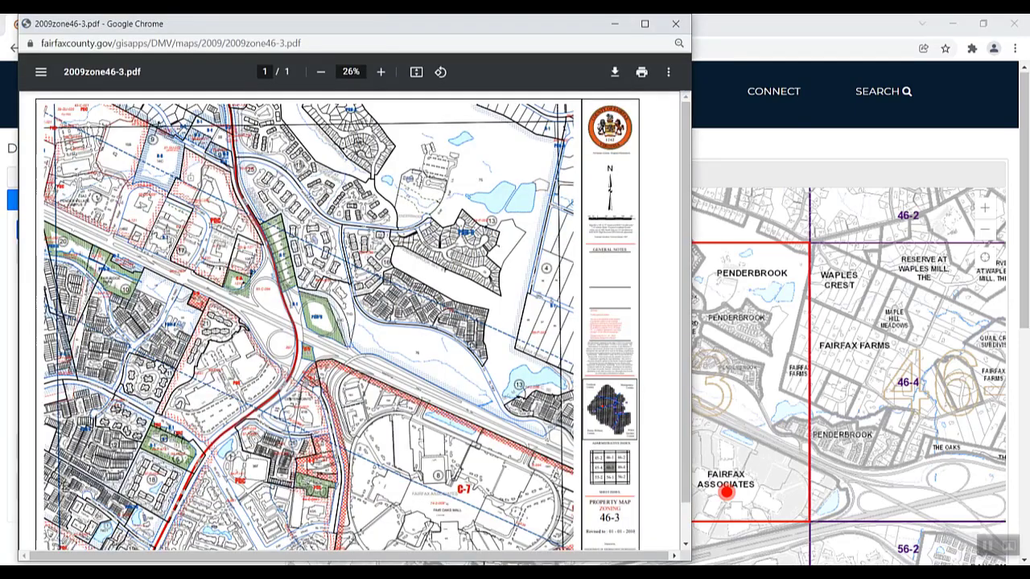
pyautogui.scroll(-1, 120, 451)
pyautogui.scroll(1, 120, 450)
pyautogui.click(675, 24)
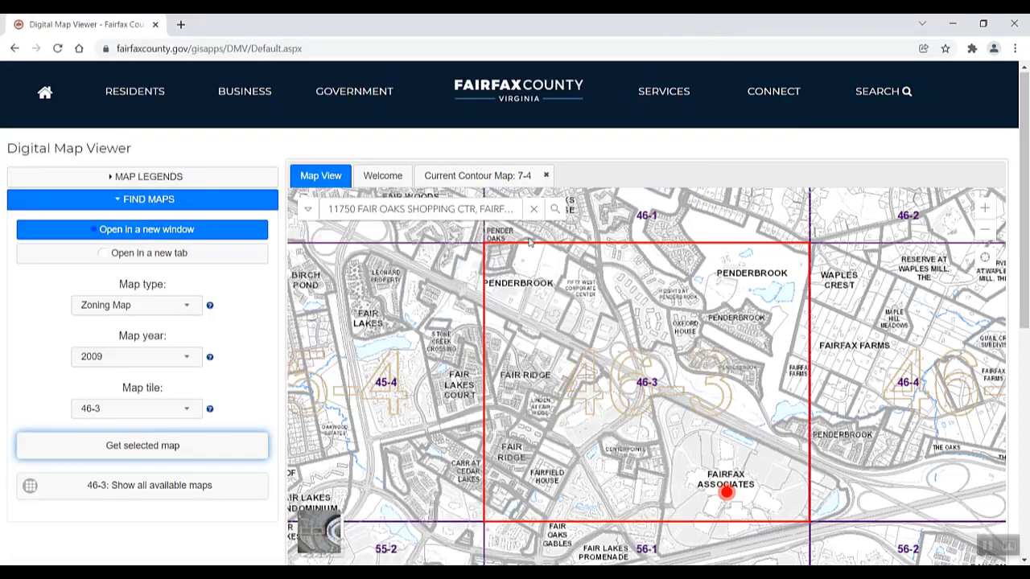
# Step: Switch the basemap to aerial imagery and pan north to the tile 36-1 area
pyautogui.moveTo(538, 344); pyautogui.dragTo(522, 378)
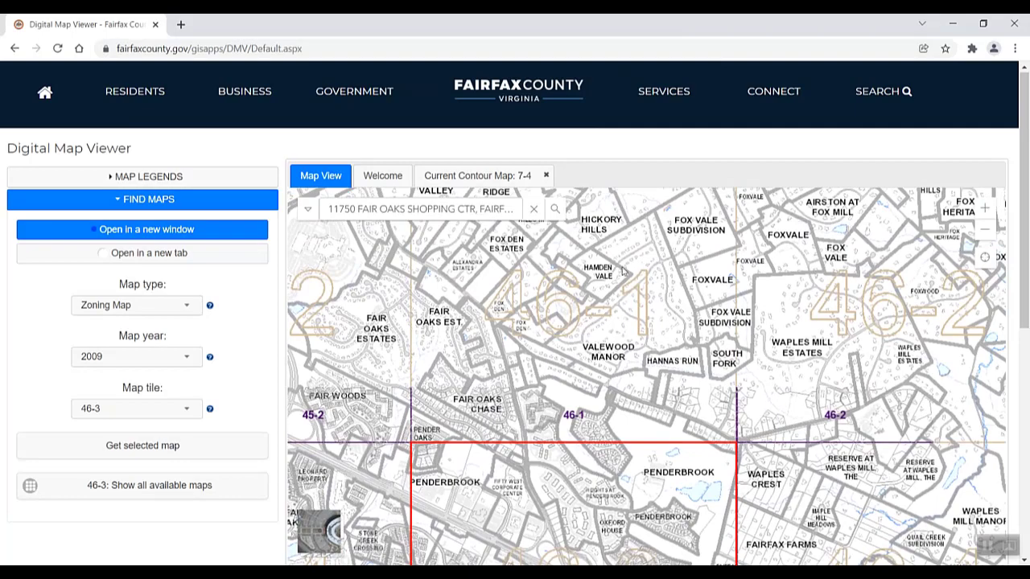
pyautogui.moveTo(621, 272); pyautogui.dragTo(654, 553)
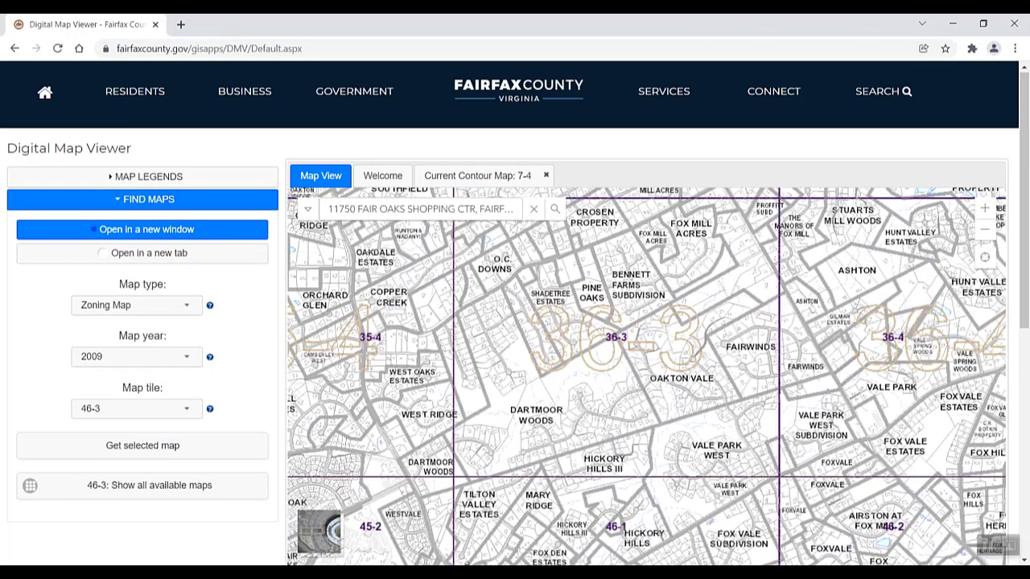
pyautogui.click(320, 539)
pyautogui.moveTo(629, 283); pyautogui.dragTo(658, 564)
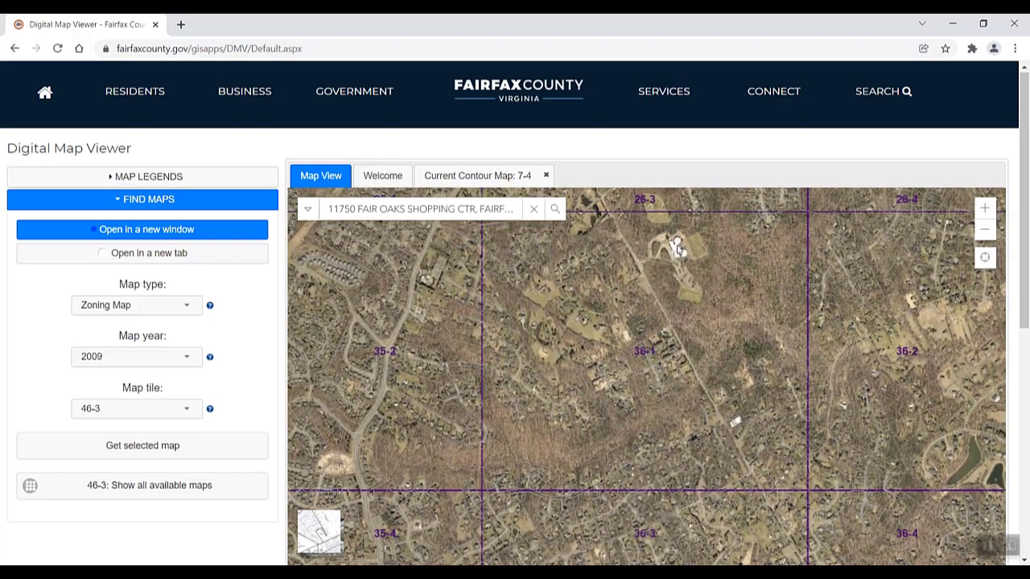
# Step: Select tile 36-1 and load its 2021 Property Map PDF in a tab inside the viewer
pyautogui.click(678, 250)
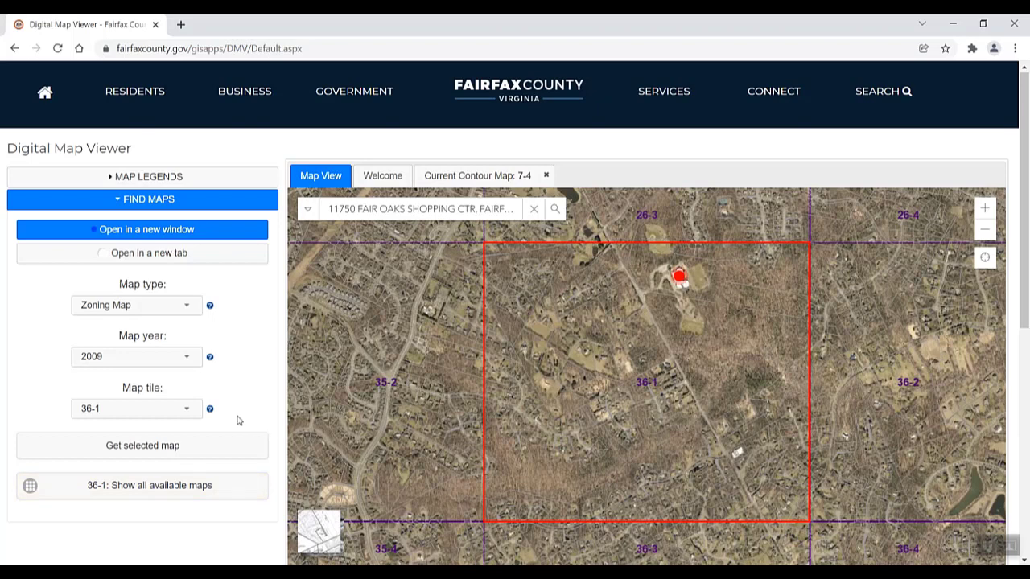
pyautogui.click(247, 257)
pyautogui.click(193, 311)
pyautogui.click(185, 342)
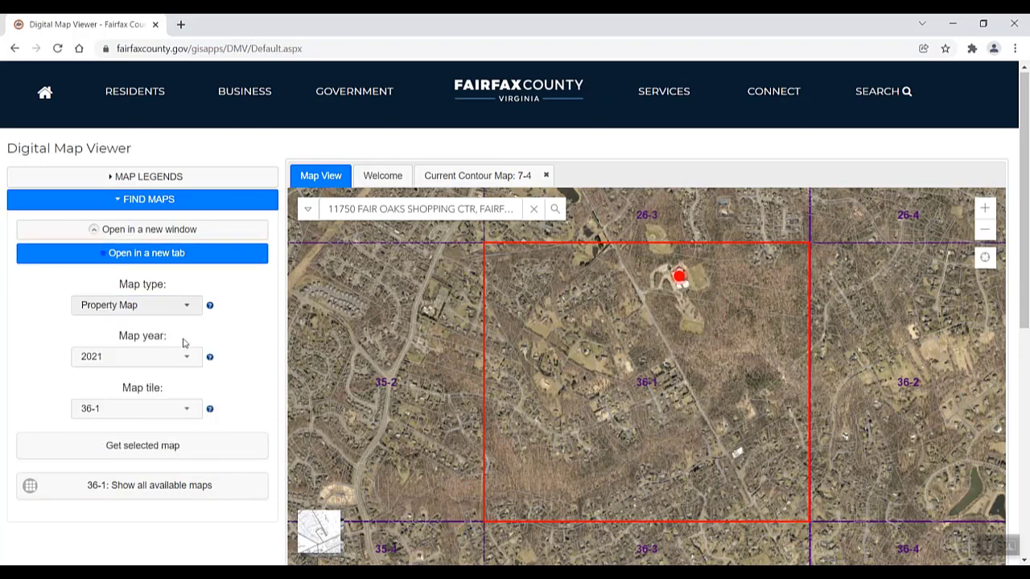
pyautogui.click(166, 449)
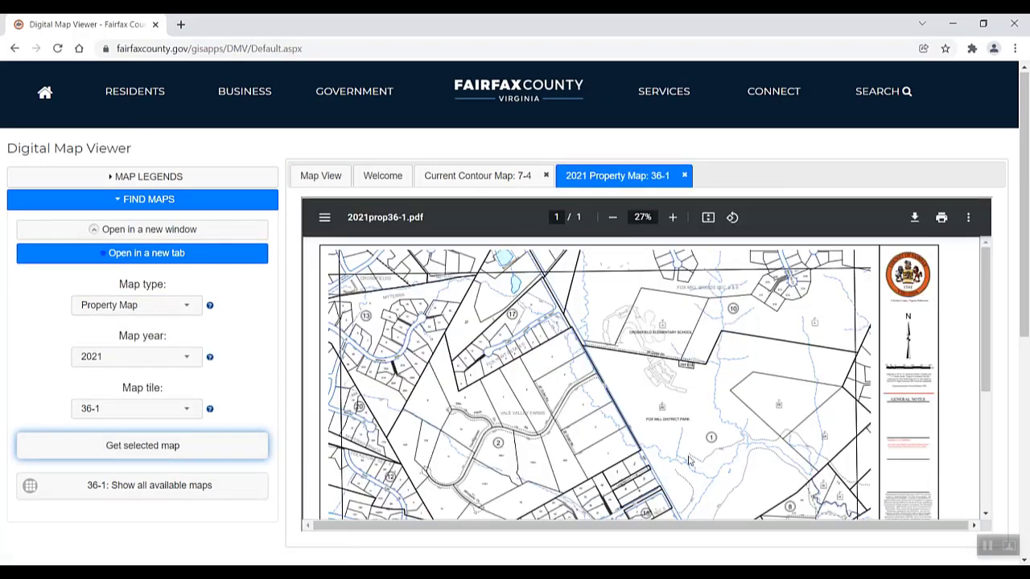
pyautogui.moveTo(988, 384); pyautogui.dragTo(991, 524)
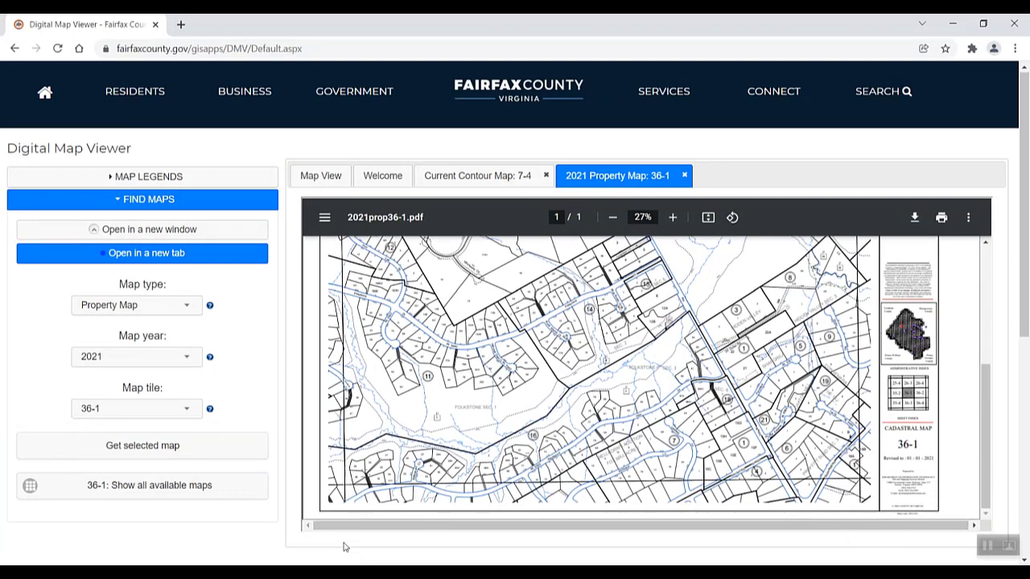
# Step: From tile 36-1's full map list, open the 1969 Property Map under 1960 - 1969
pyautogui.click(254, 491)
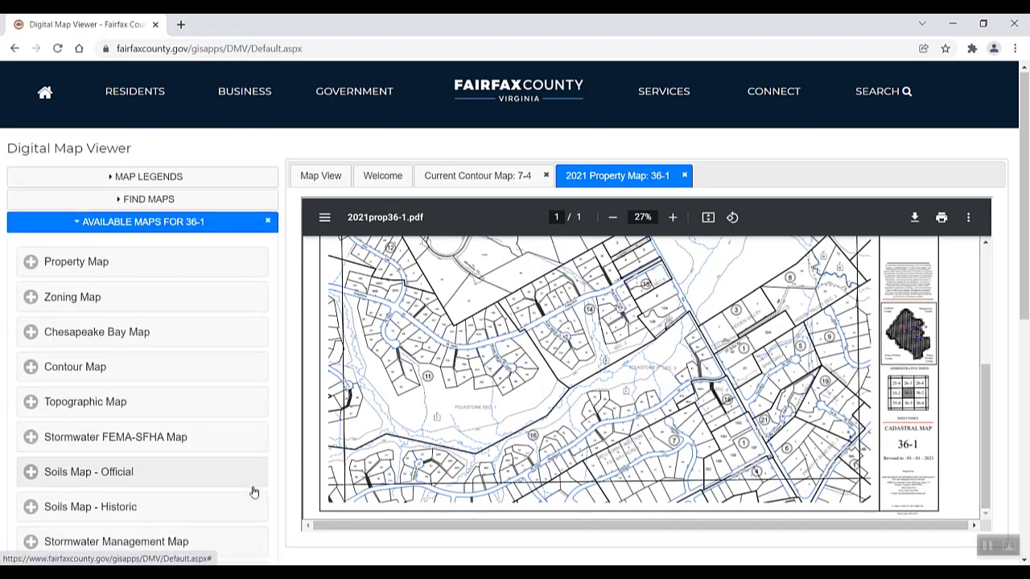
pyautogui.scroll(-1, 254, 492)
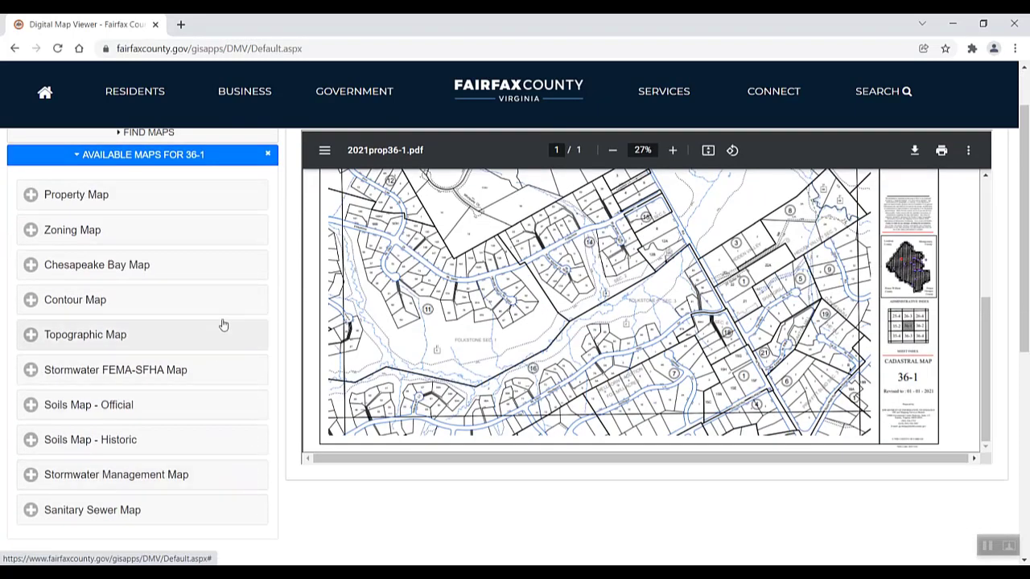
pyautogui.click(213, 198)
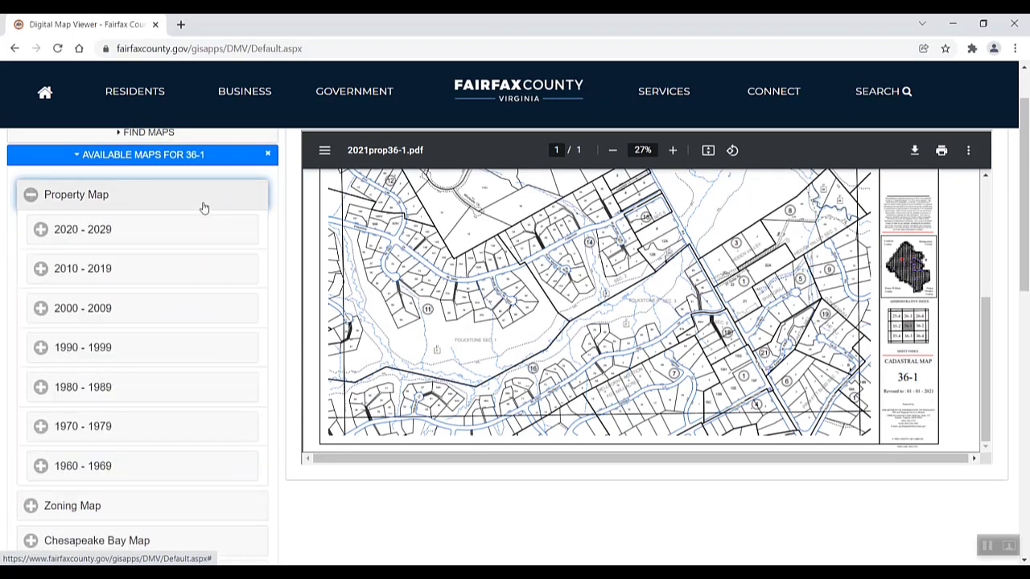
pyautogui.click(169, 472)
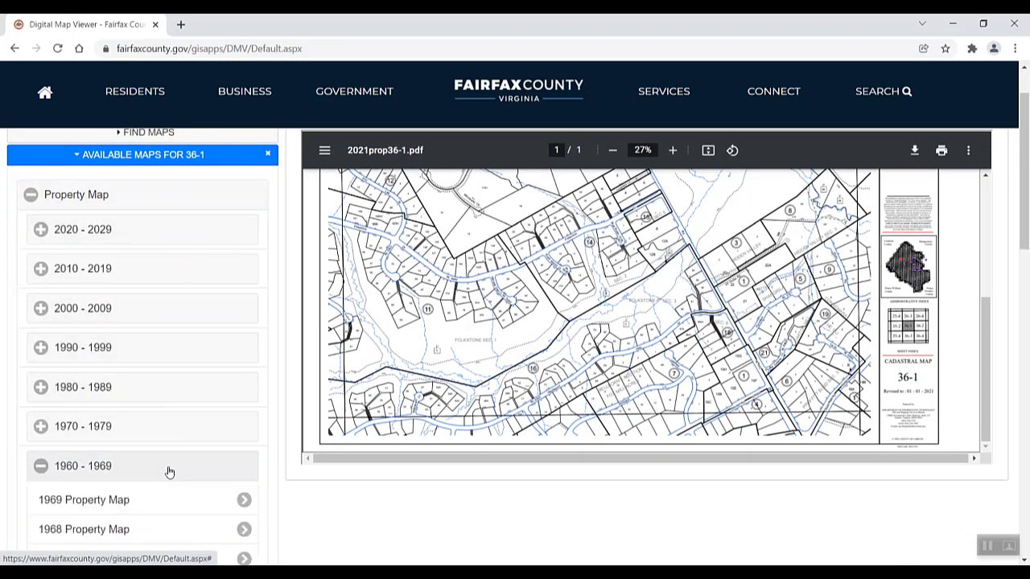
pyautogui.click(244, 502)
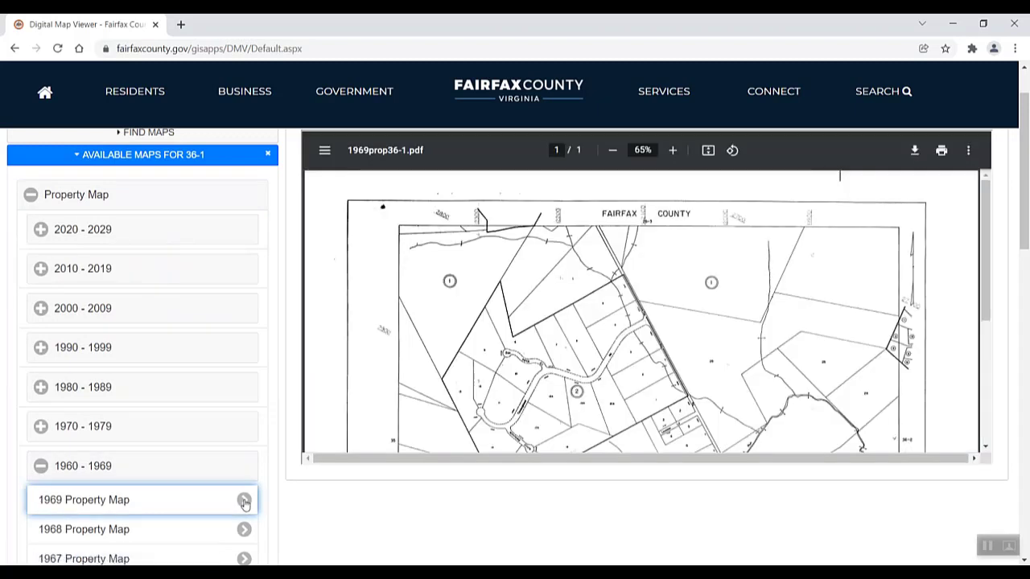
pyautogui.moveTo(987, 280); pyautogui.dragTo(994, 411)
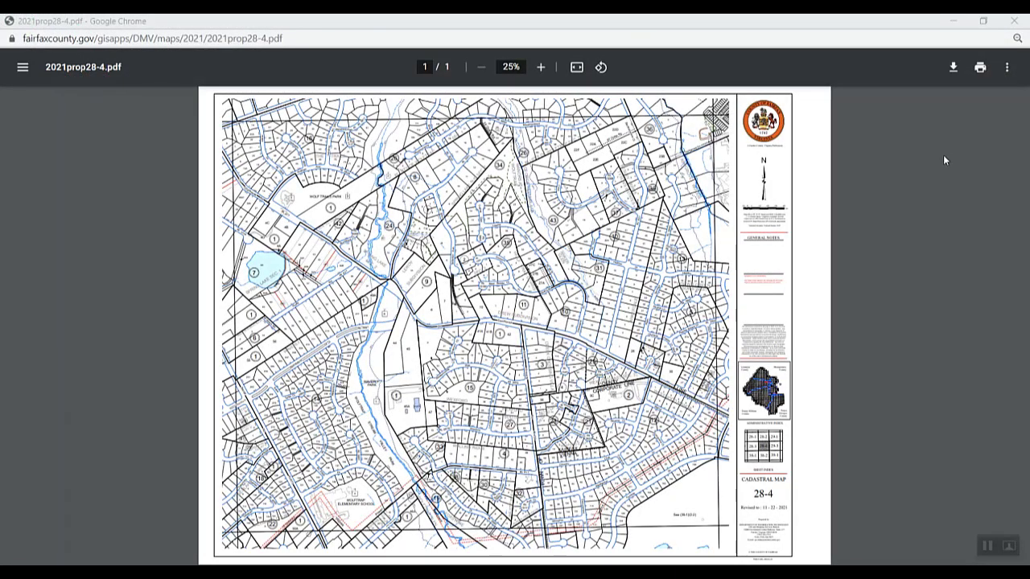
# Step: Save the tile 28-4 property map PDF, then print it scaled Fit to paper to a PDF file
pyautogui.click(954, 70)
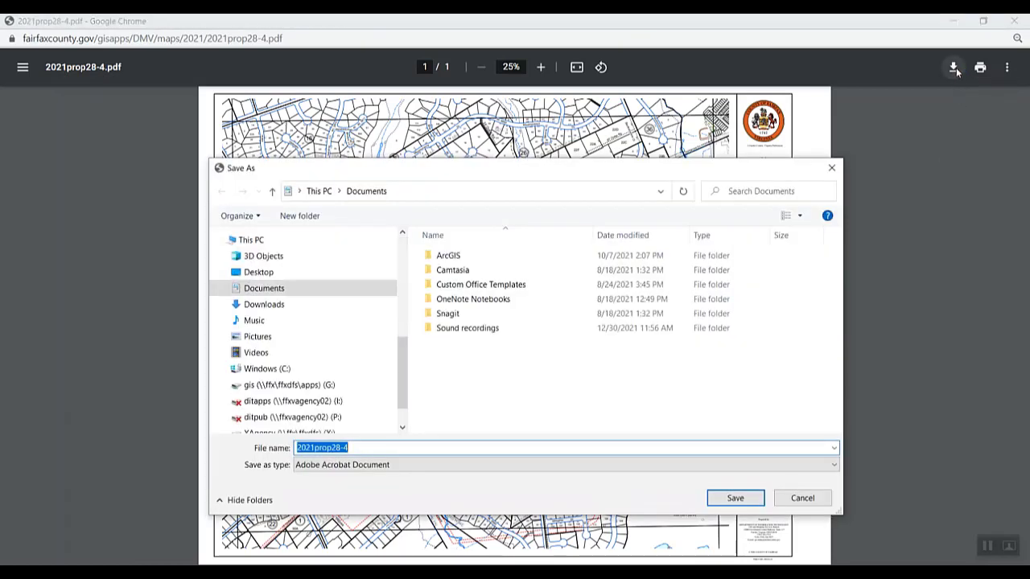
pyautogui.click(760, 496)
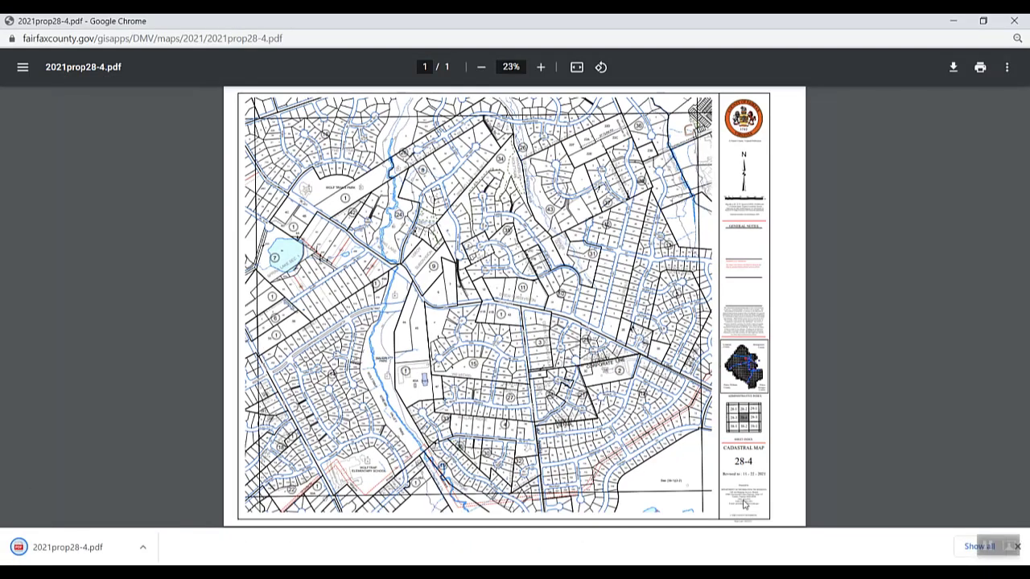
pyautogui.click(980, 68)
pyautogui.click(839, 226)
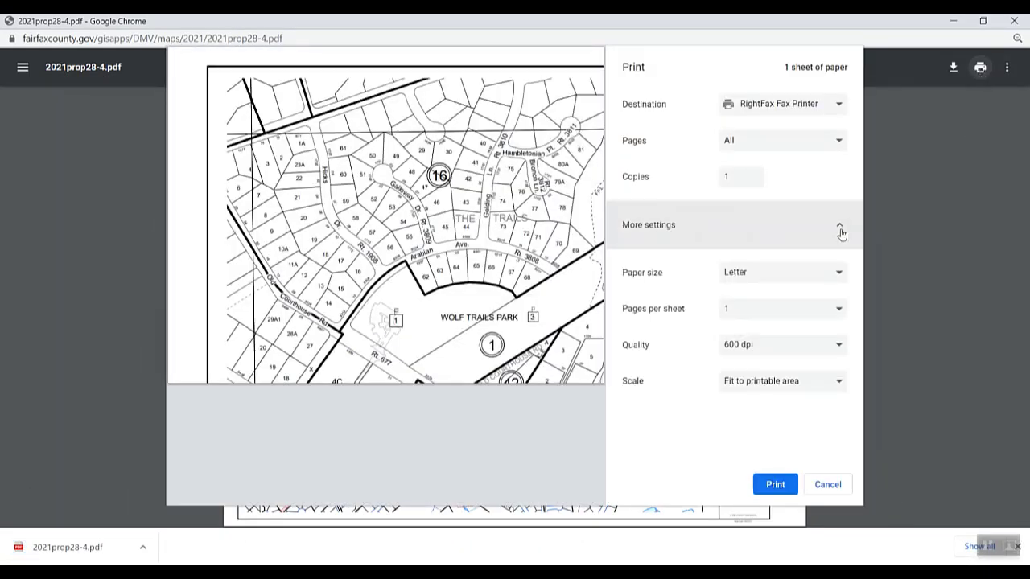
pyautogui.click(800, 383)
pyautogui.click(777, 419)
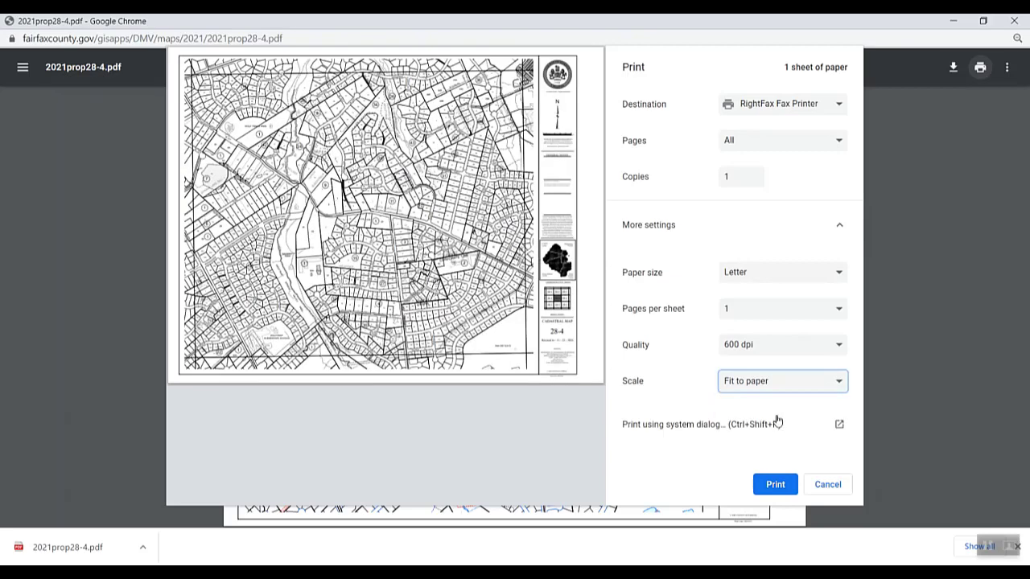
pyautogui.click(824, 108)
pyautogui.click(784, 133)
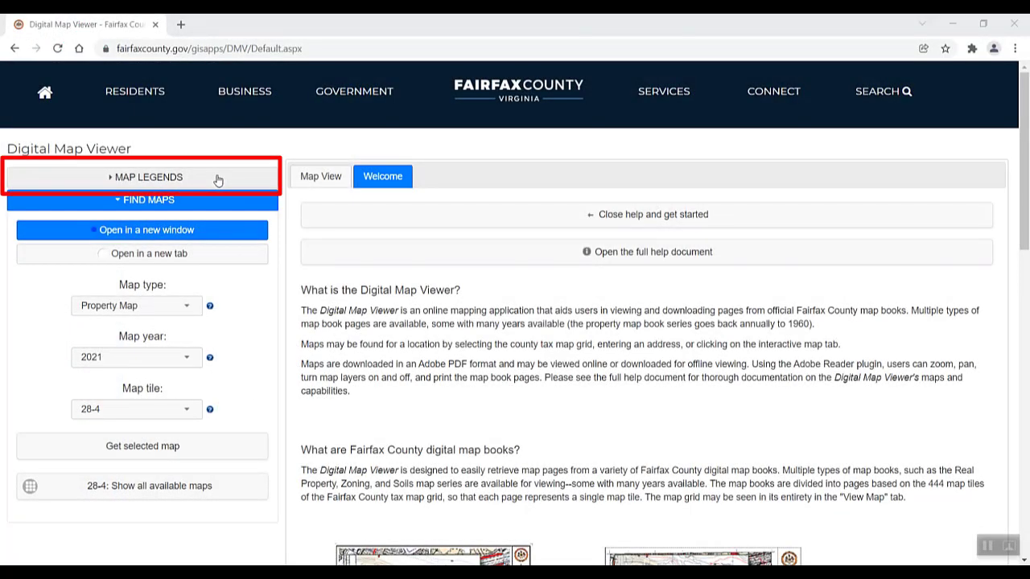
# Step: View and close the Chesapeake Bay legend, then open the Property 2007 - Present legend
pyautogui.click(218, 180)
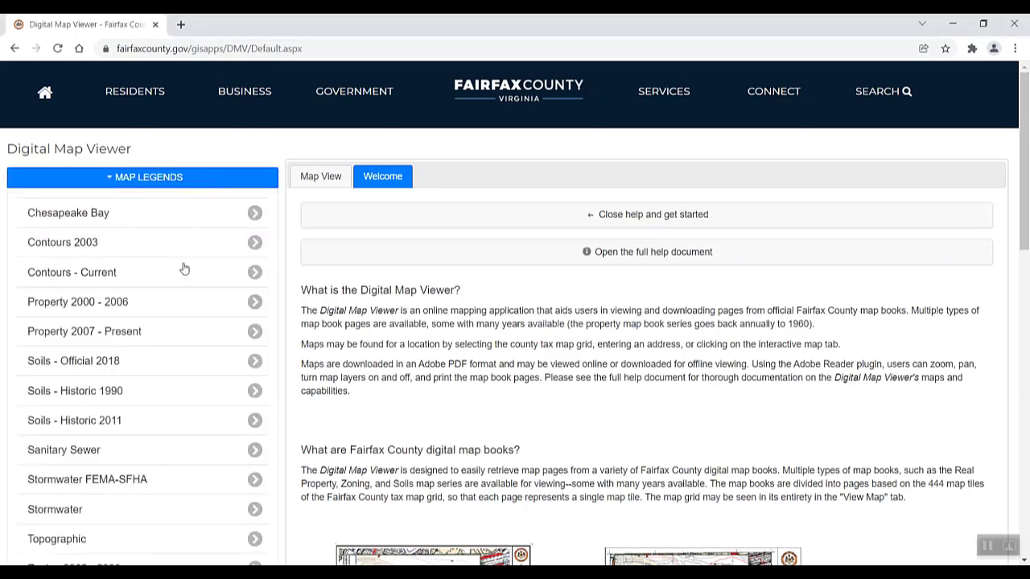
pyautogui.click(180, 222)
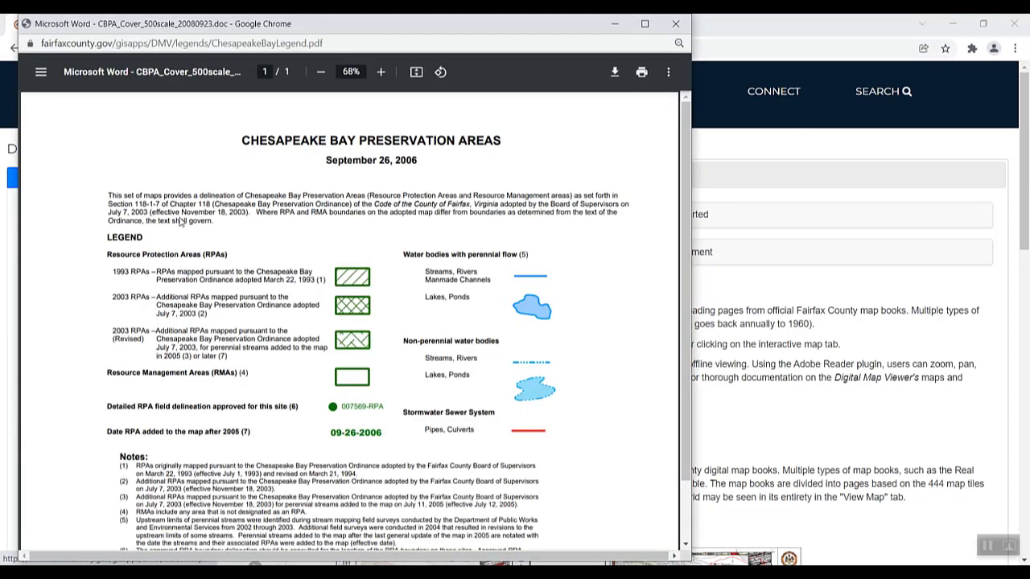
pyautogui.click(676, 24)
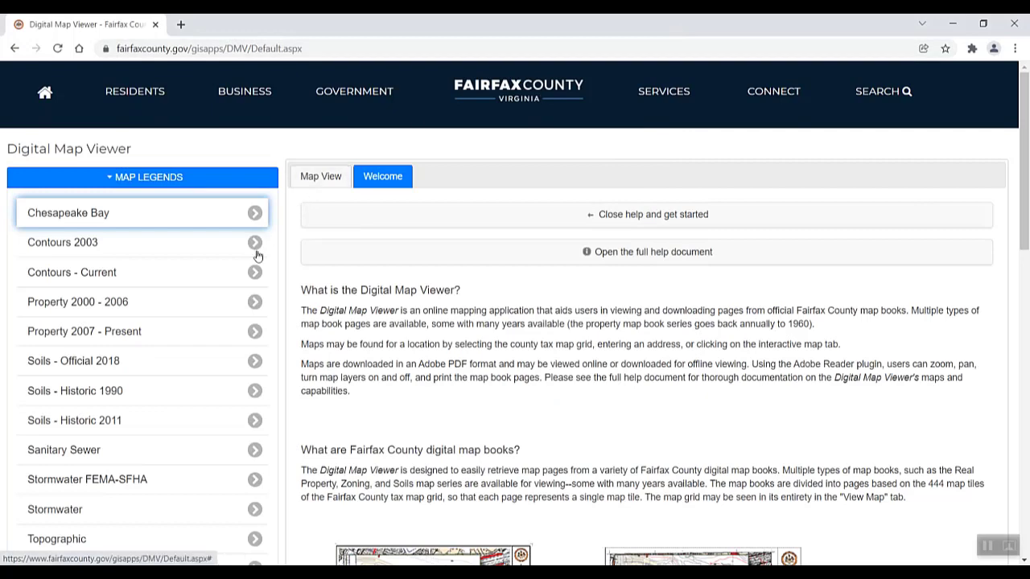
pyautogui.click(213, 332)
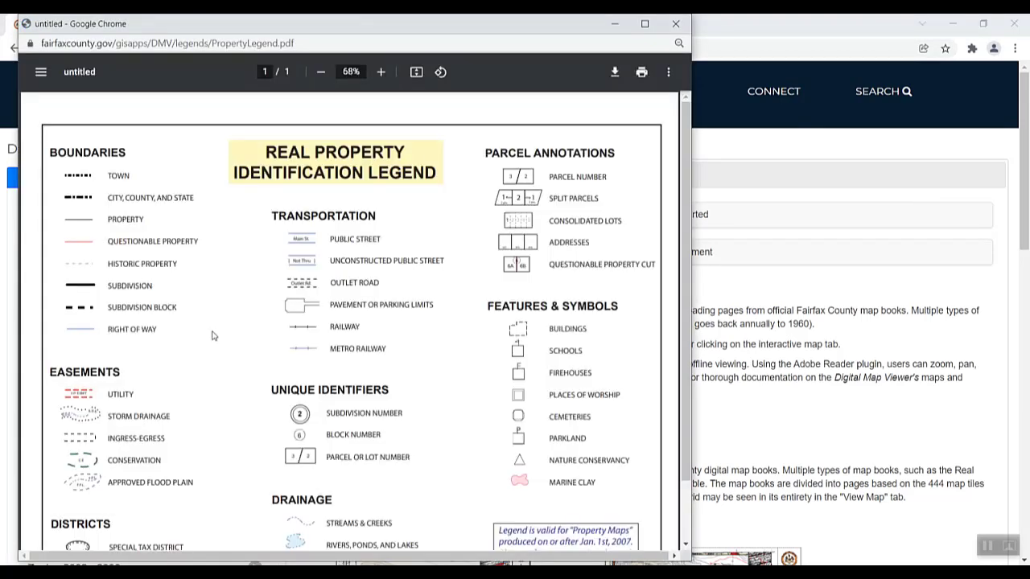
pyautogui.scroll(-2, 213, 335)
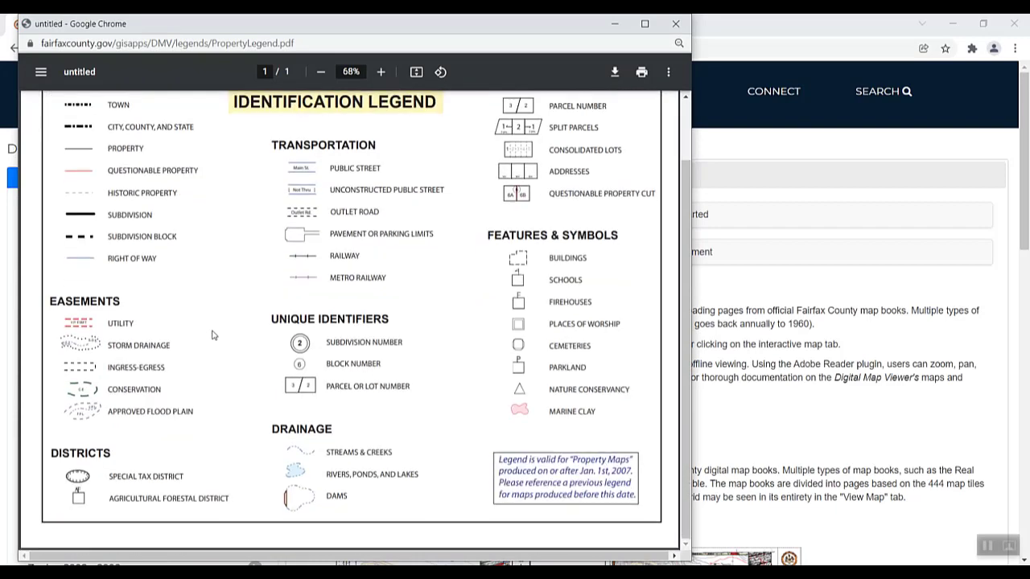